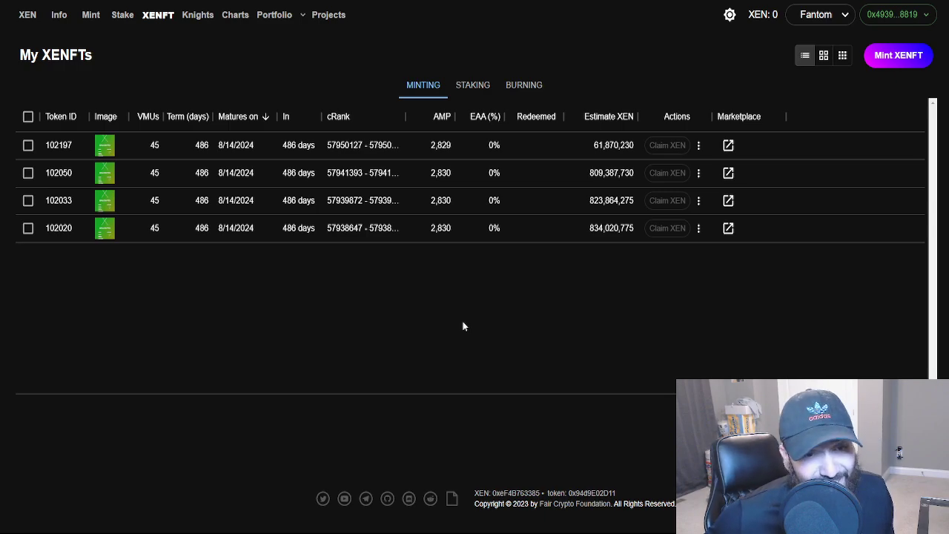
- Leave the Fantom XENFT minting list for the Live Coin Watch FMXEN price tab
key(ctrl+Tab)
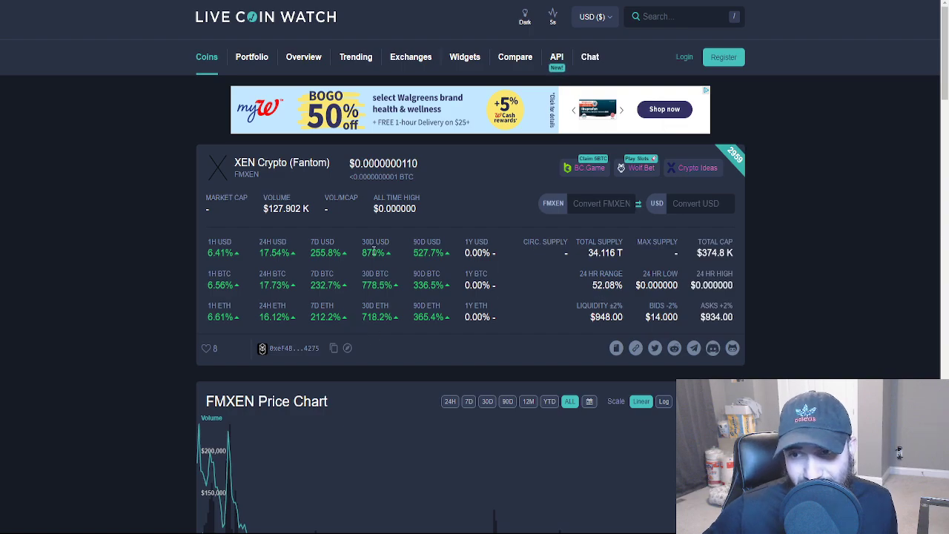
scroll(381, 254, down, 2)
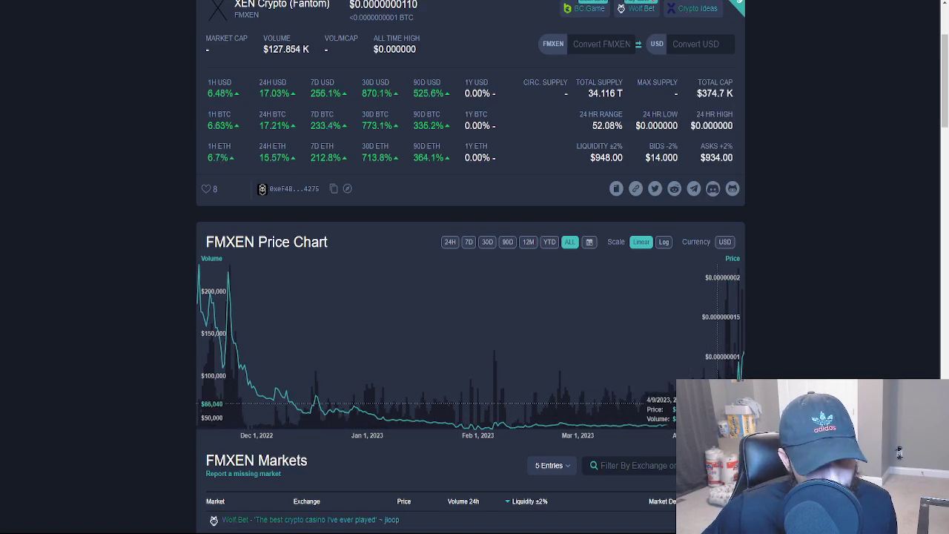
scroll(817, 324, down, 3)
scroll(817, 325, up, 3)
scroll(812, 332, up, 3)
scroll(311, 356, down, 8)
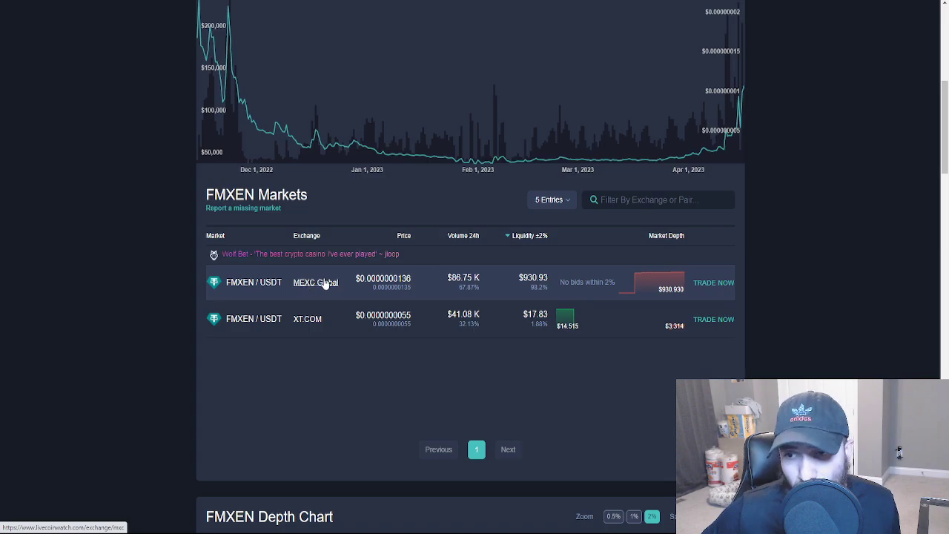
scroll(415, 282, up, 5)
scroll(394, 345, up, 5)
scroll(393, 345, up, 3)
scroll(397, 229, down, 3)
scroll(401, 296, down, 5)
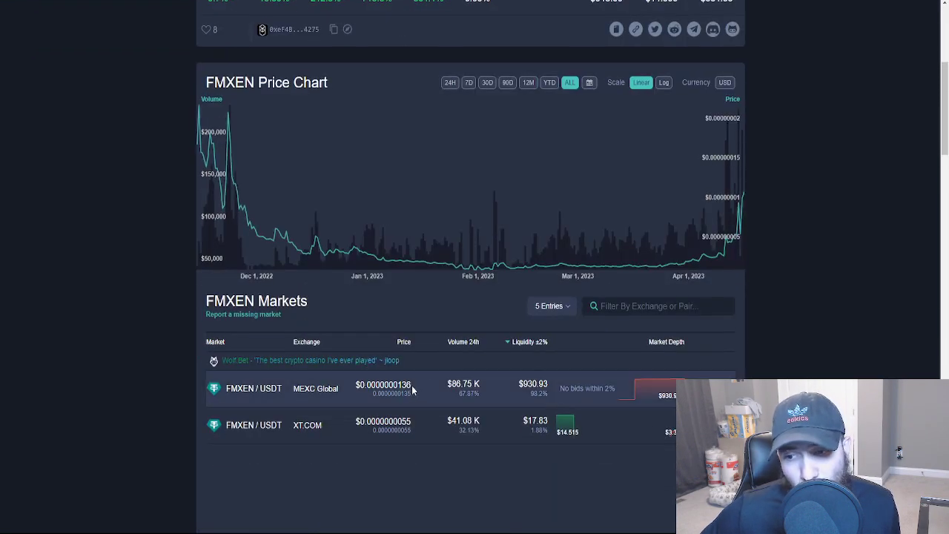
scroll(818, 309, up, 8)
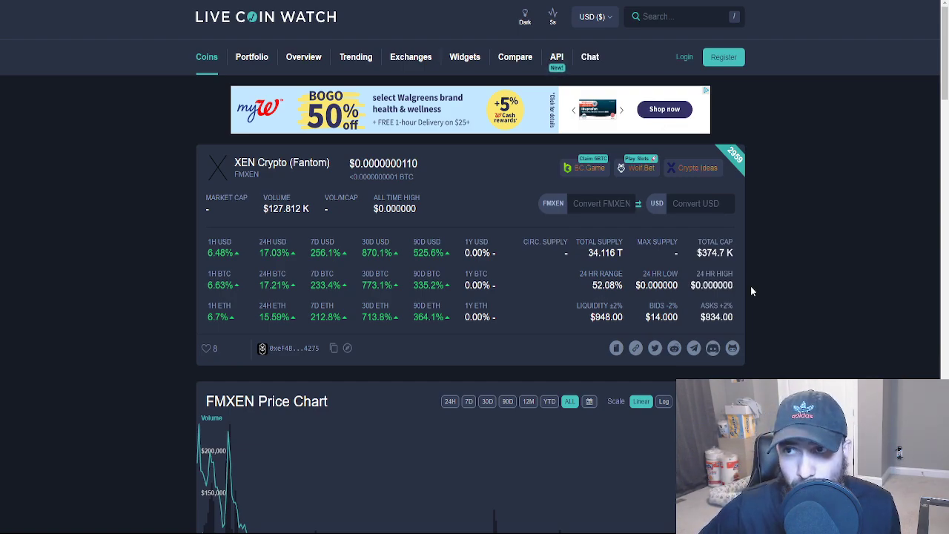
- Switch from the FMXEN page to the CoinGecko XEN Crypto tab
key(ctrl+Tab)
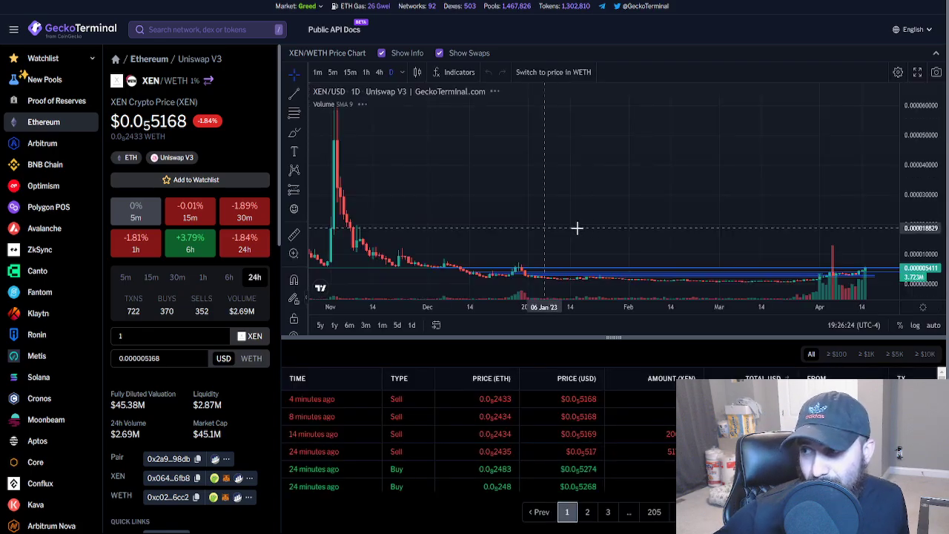
- Stretch the XEN/USD chart's price axis upward so the April surge fills the view
mouse_move(923, 207)
mouse_down()
mouse_move(923, 259)
mouse_move(911, 132)
mouse_up()
scroll(816, 222, up, 2)
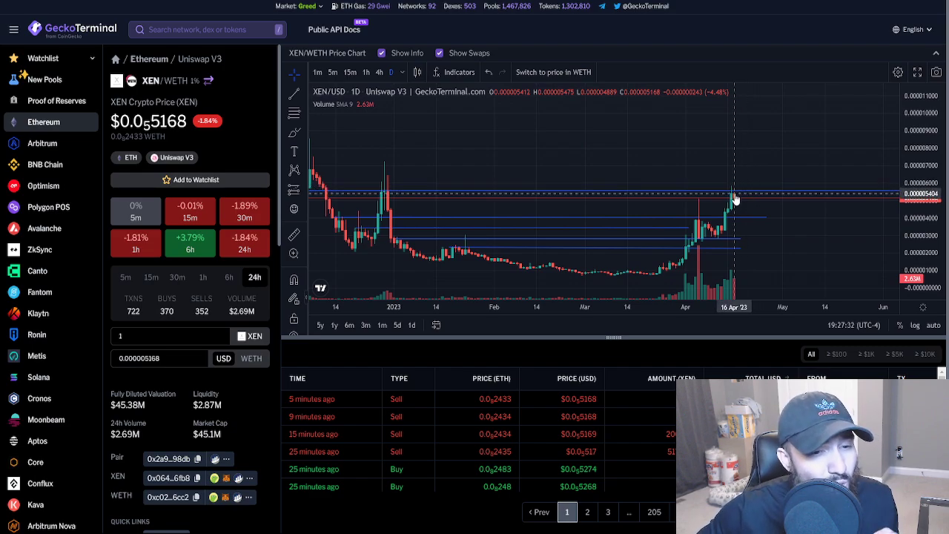
scroll(667, 192, up, 3)
scroll(645, 191, up, 2)
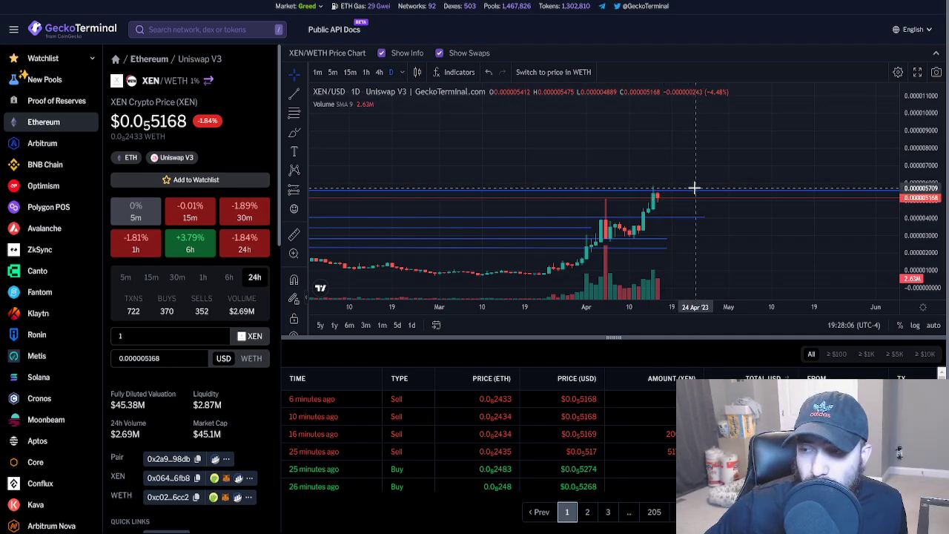
scroll(689, 195, down, 4)
scroll(701, 194, down, 3)
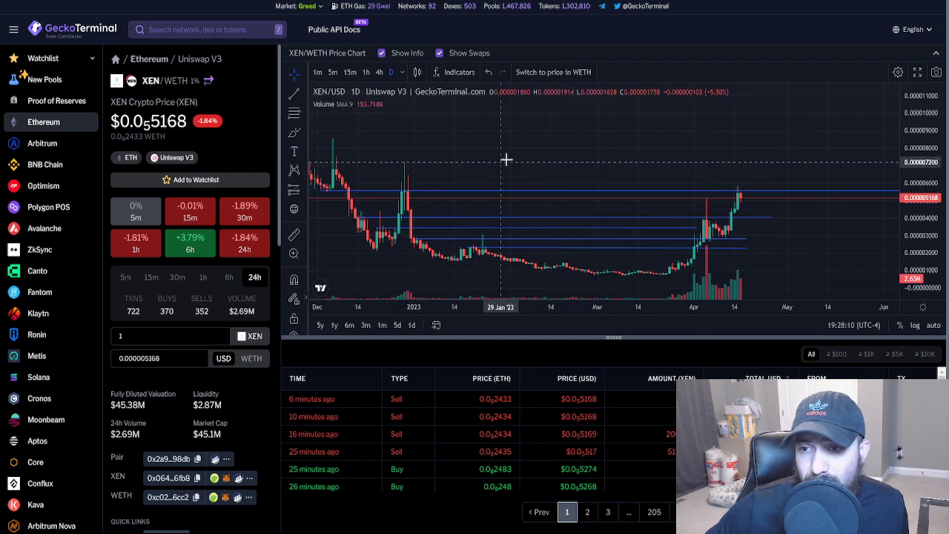
- Draw a trend-line resistance from the December peak, then pan the chart for right-side space
click(293, 95)
click(333, 169)
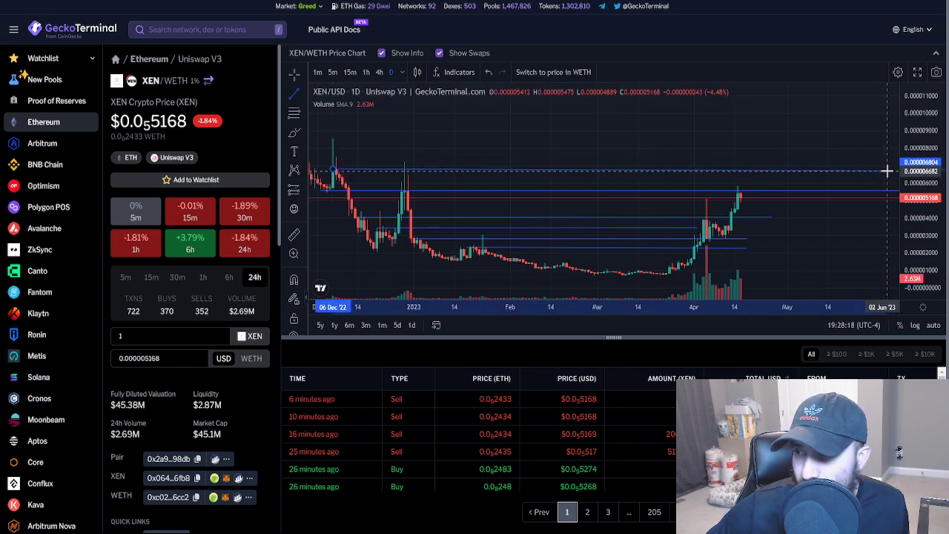
click(887, 171)
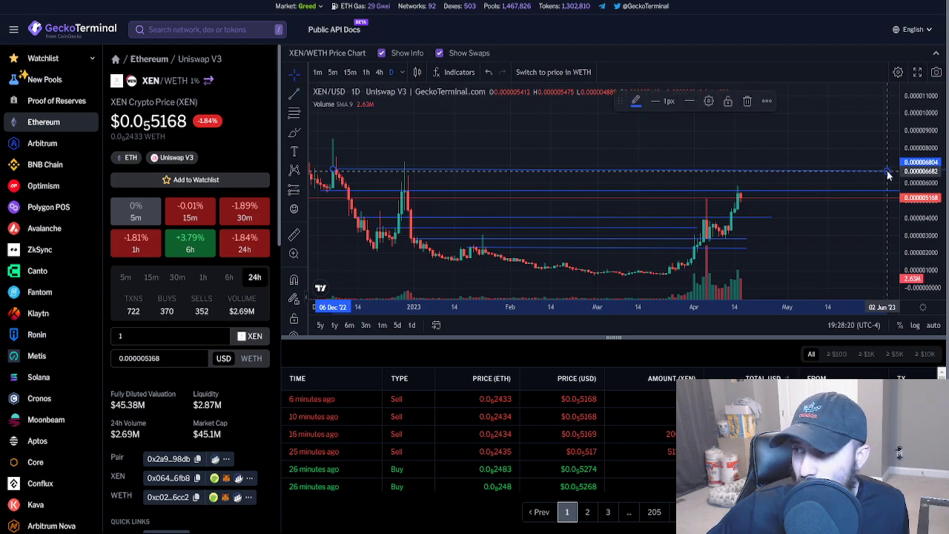
click(825, 233)
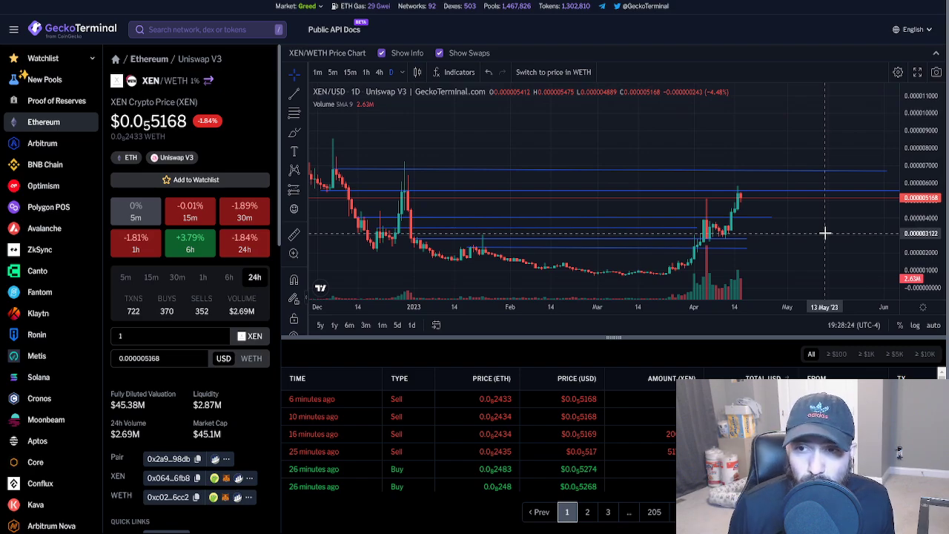
drag(825, 233, 661, 180)
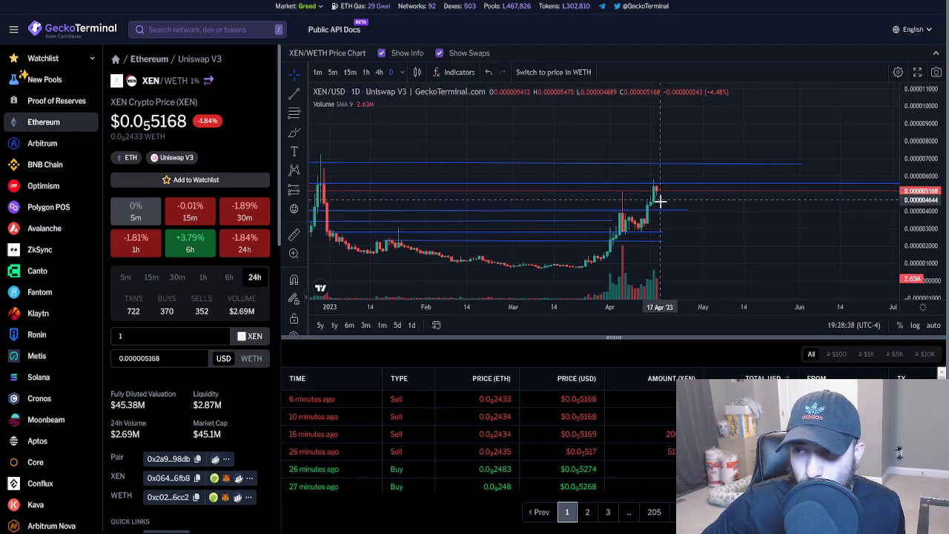
- Brush a freehand circle around the latest XEN/USD candle tops, then bring up XENTurbo
click(294, 132)
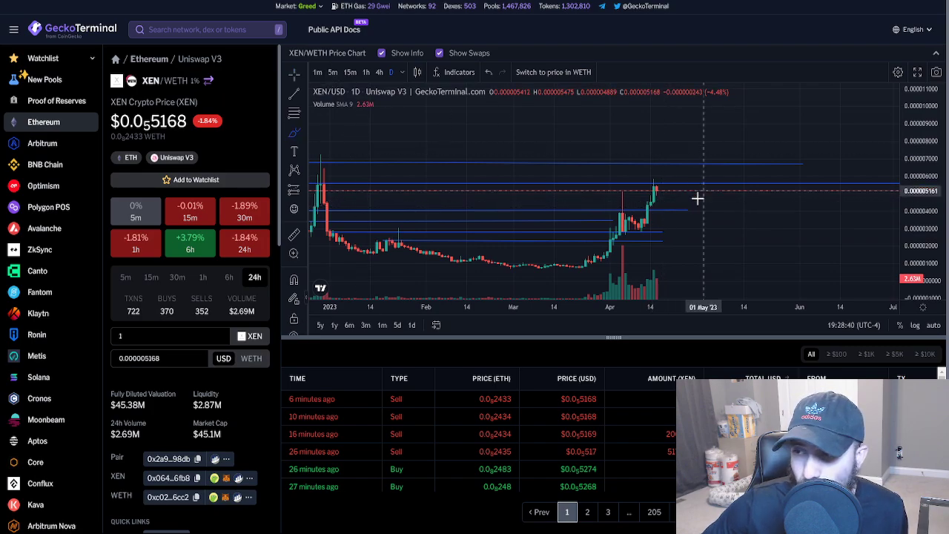
click(656, 190)
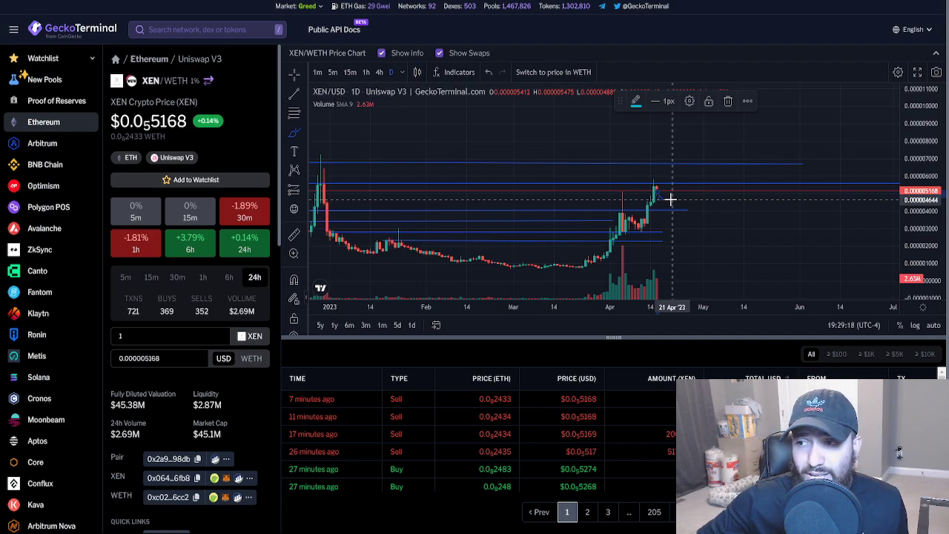
drag(656, 182, 670, 171)
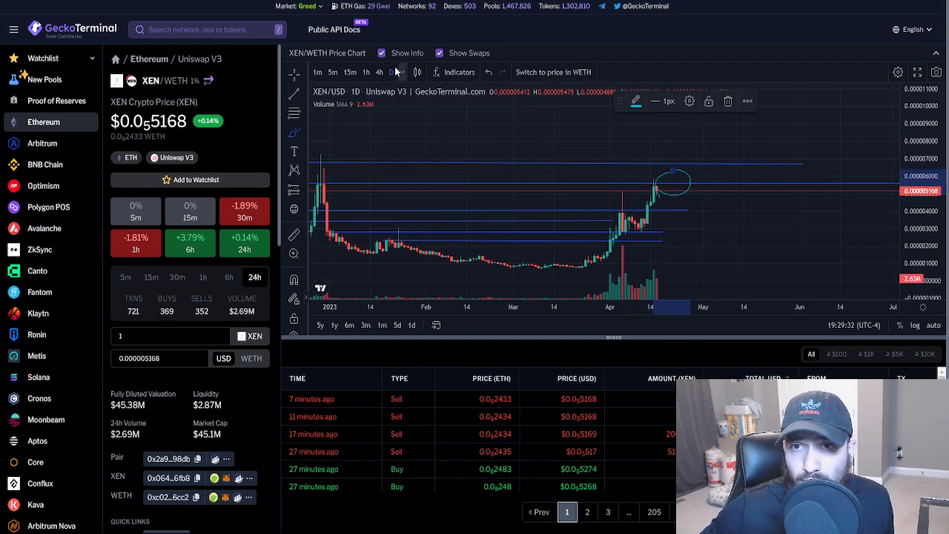
click(133, 5)
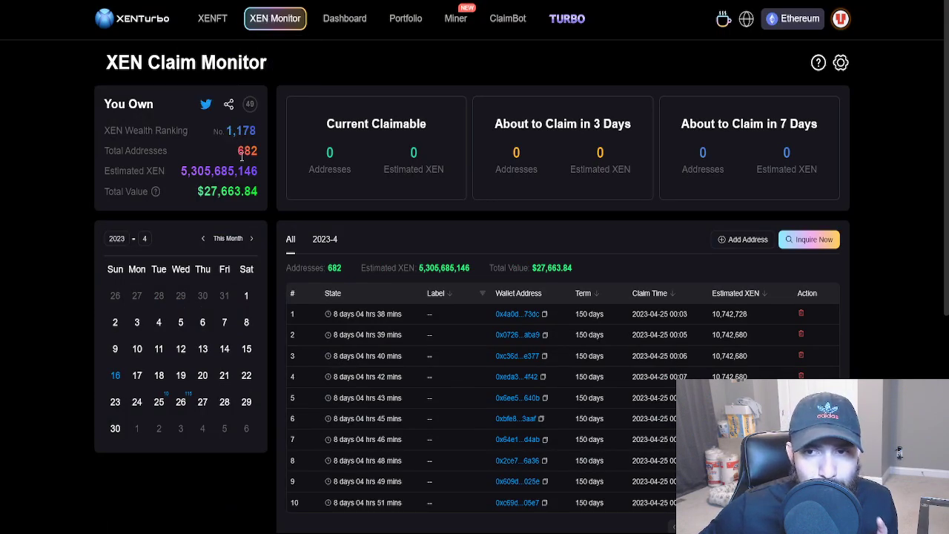
- Highlight the Total Addresses count and the Total Value of owned XEN
drag(238, 153, 255, 154)
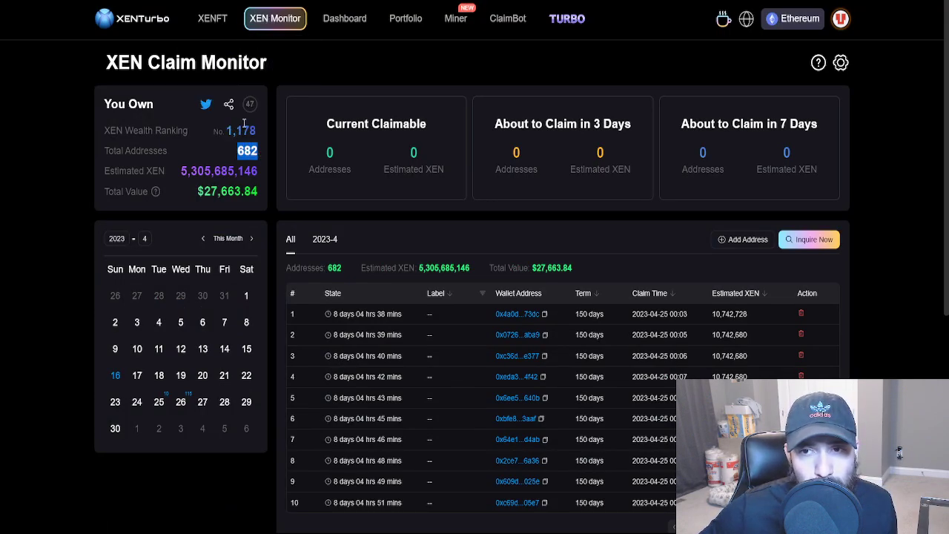
click(252, 126)
mouse_move(275, 19)
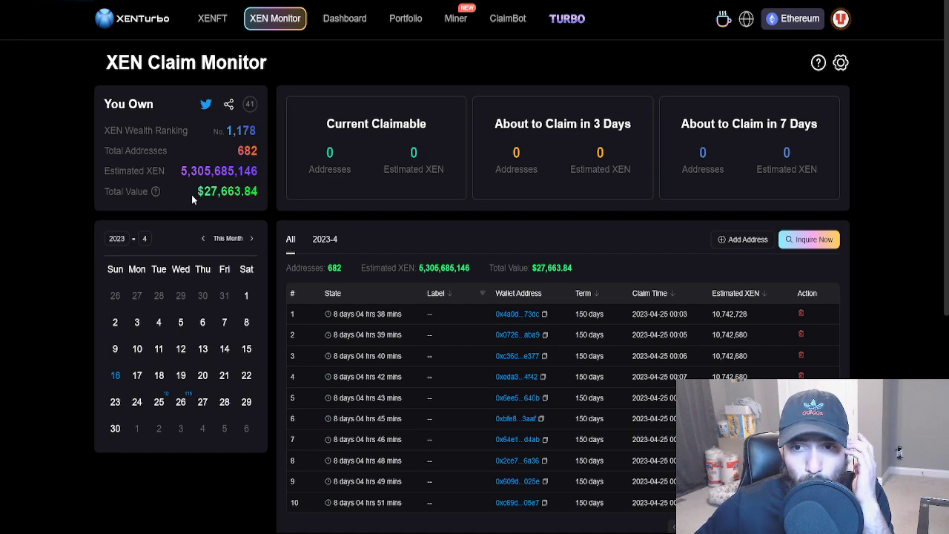
drag(197, 191, 260, 191)
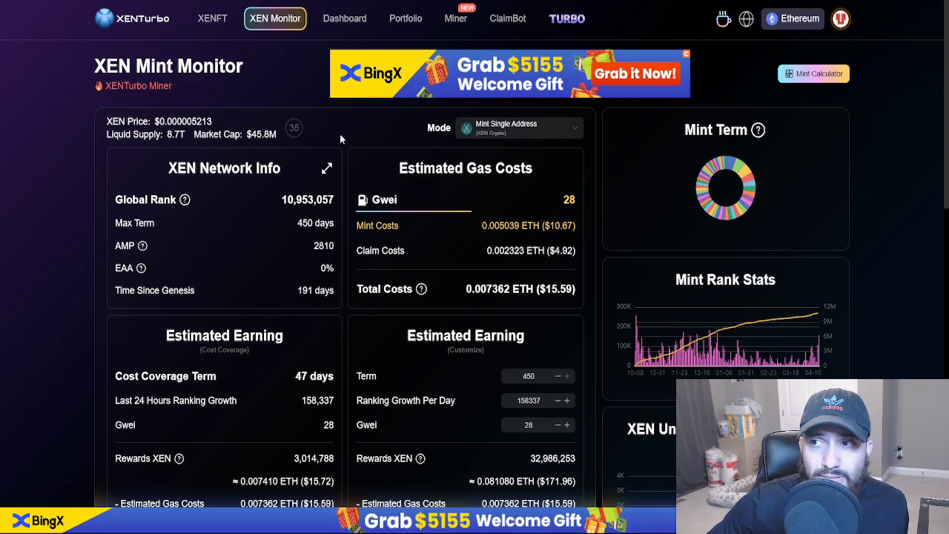
- Cycle from the XEN Mint Monitor to the GeckoTerminal tab with the circled April high
key(ctrl+Tab)
key(ctrl+Tab)
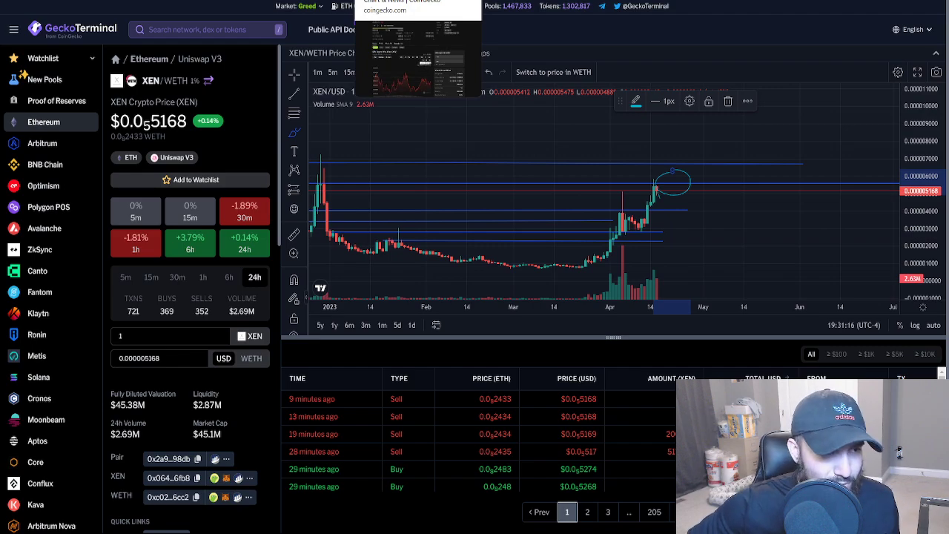
- Select the CoinGecko XEN Crypto tab from the browser tab bar
click(400, 6)
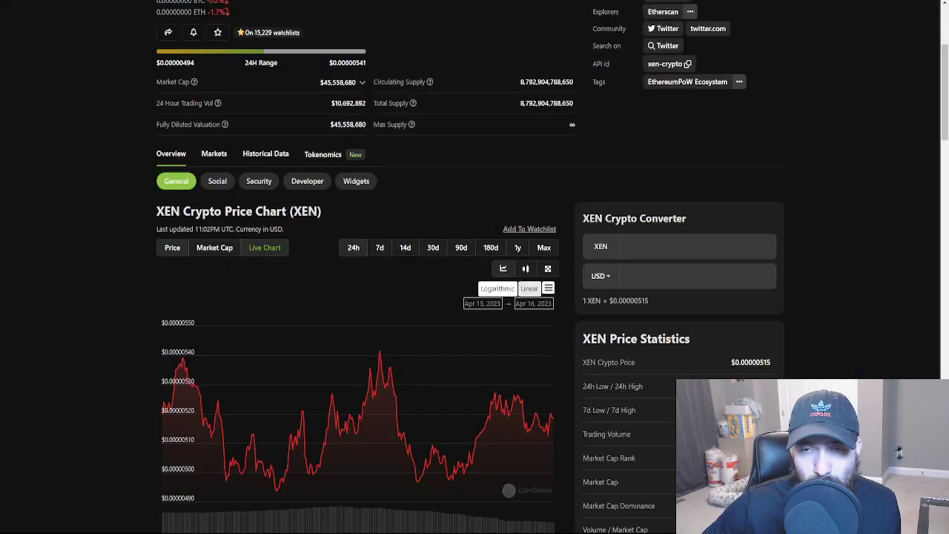
scroll(462, 143, up, 5)
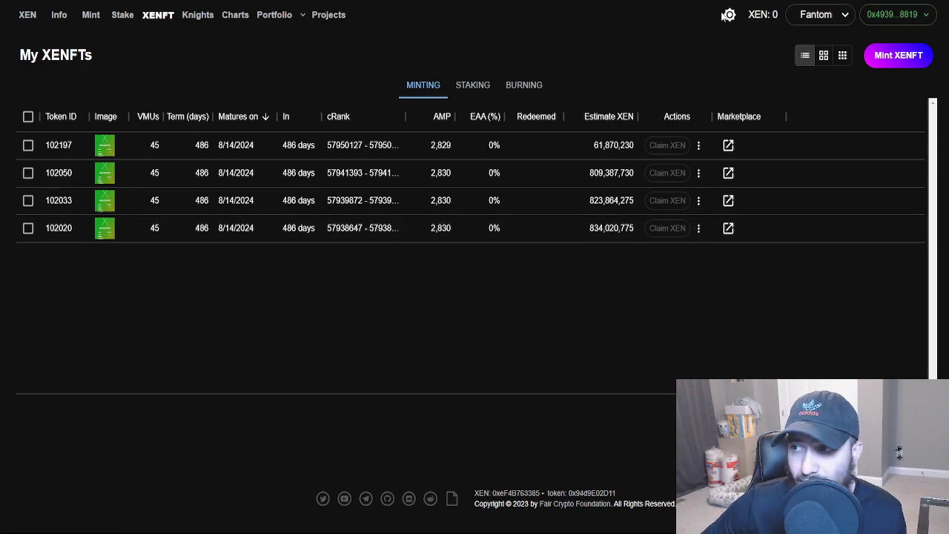
- Mint a Collector XENFT with 45 VMUs and a 486-day term, confirming in MetaMask
click(888, 59)
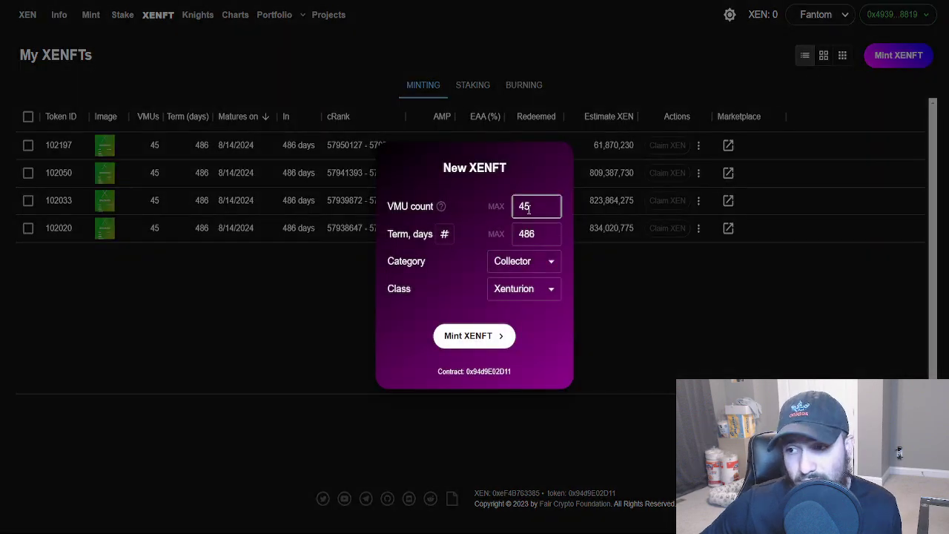
click(474, 336)
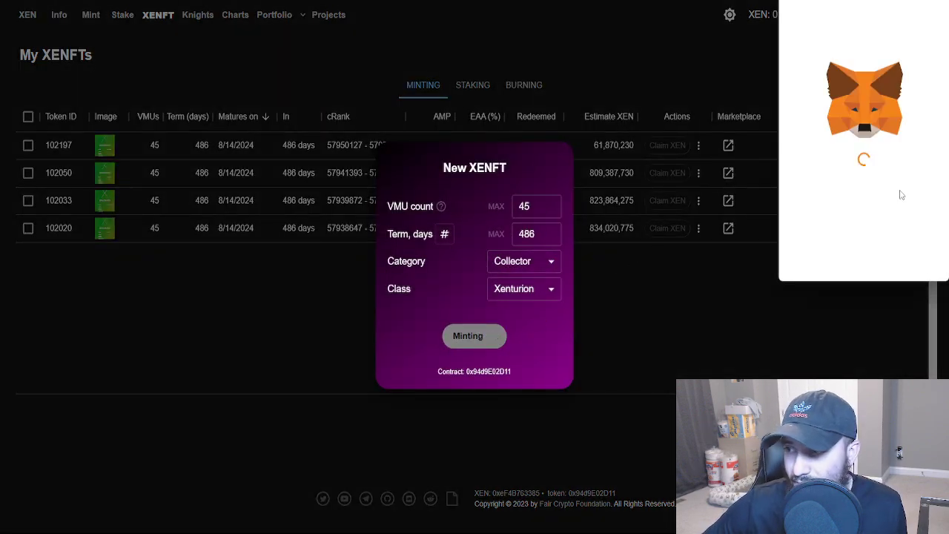
click(903, 258)
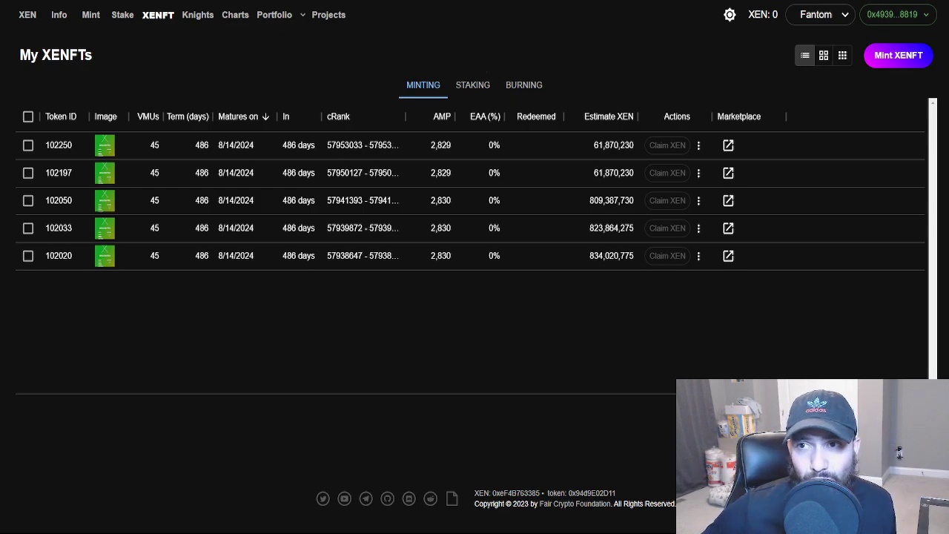
- Check the Mint Monitor's 191 days since genesis figure, then return to GeckoTerminal
key(ctrl+Tab)
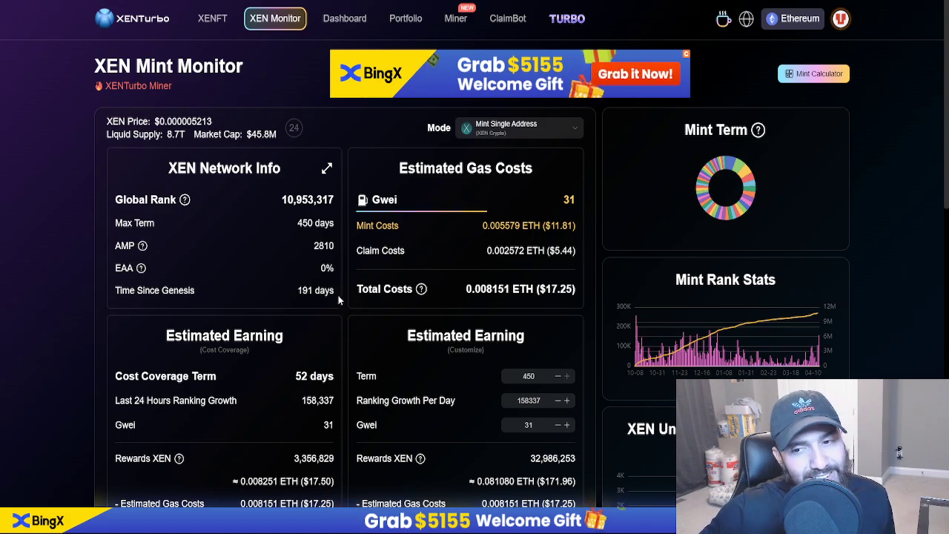
double_click(304, 290)
key(ctrl+Tab)
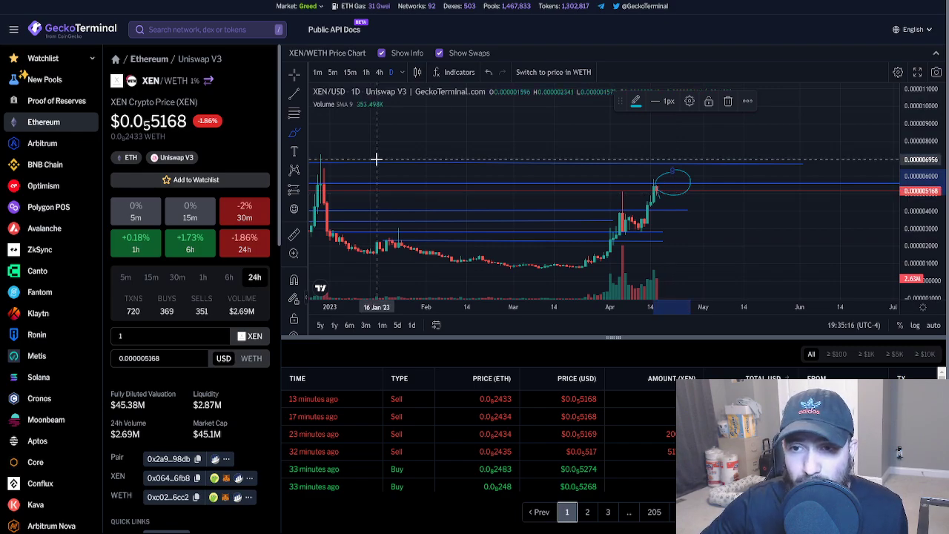
- Draw a Brush stroke marking a pullback just below the circled April high on XEN/USD
click(292, 132)
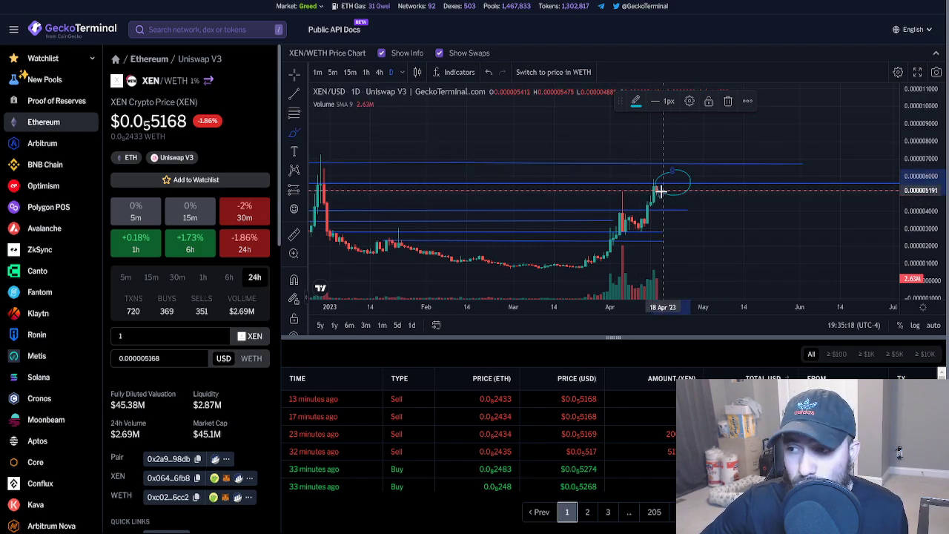
drag(669, 196, 688, 215)
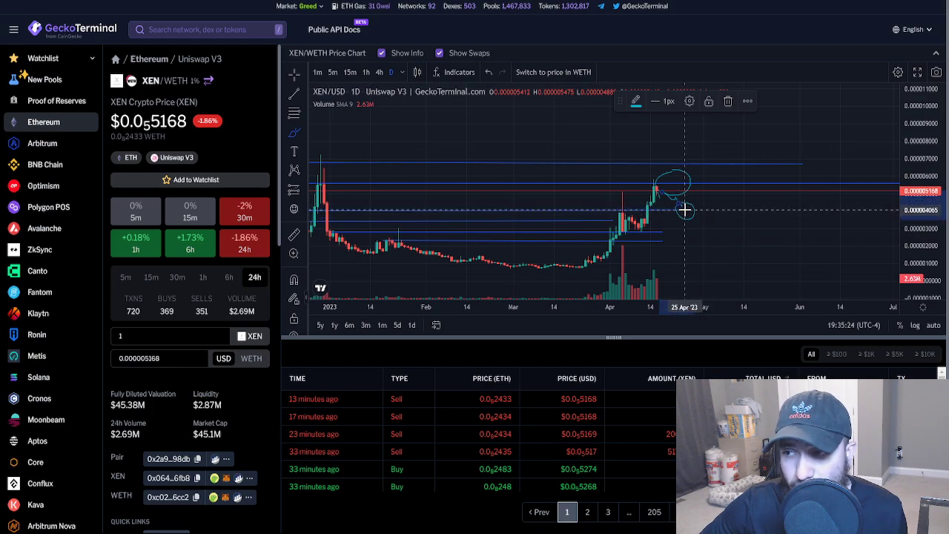